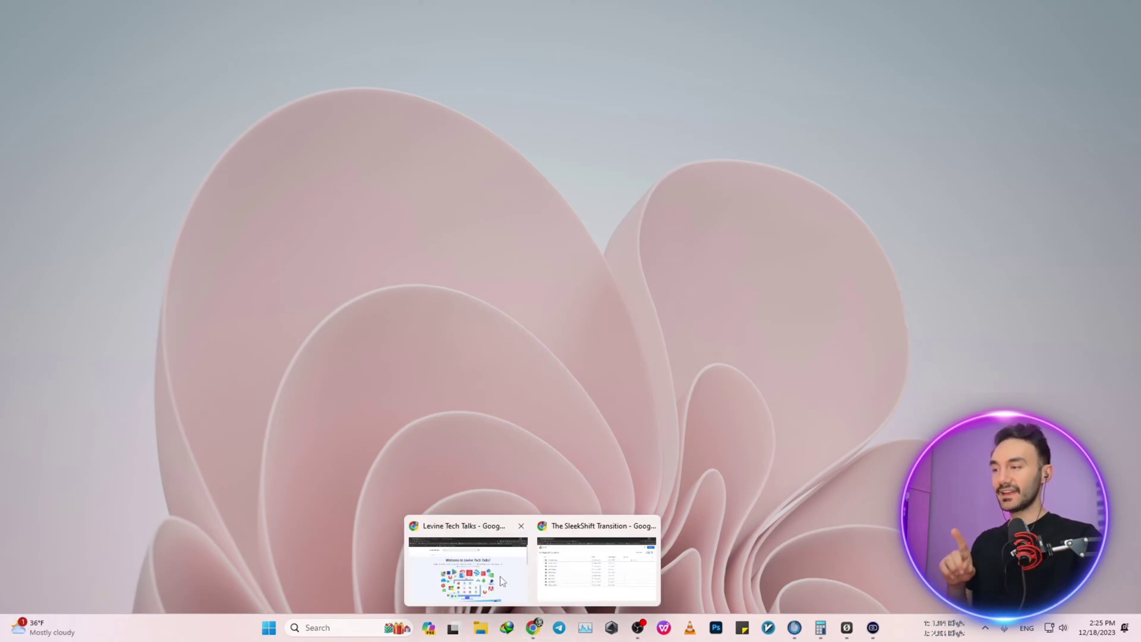
Open the '50 OBS Transition Streaming for FREE' article on Levine Tech Talks in full-screen Chrome.
{"action": "left_click", "coordinate": [568, 565]}
{"action": "key", "text": "F11"}
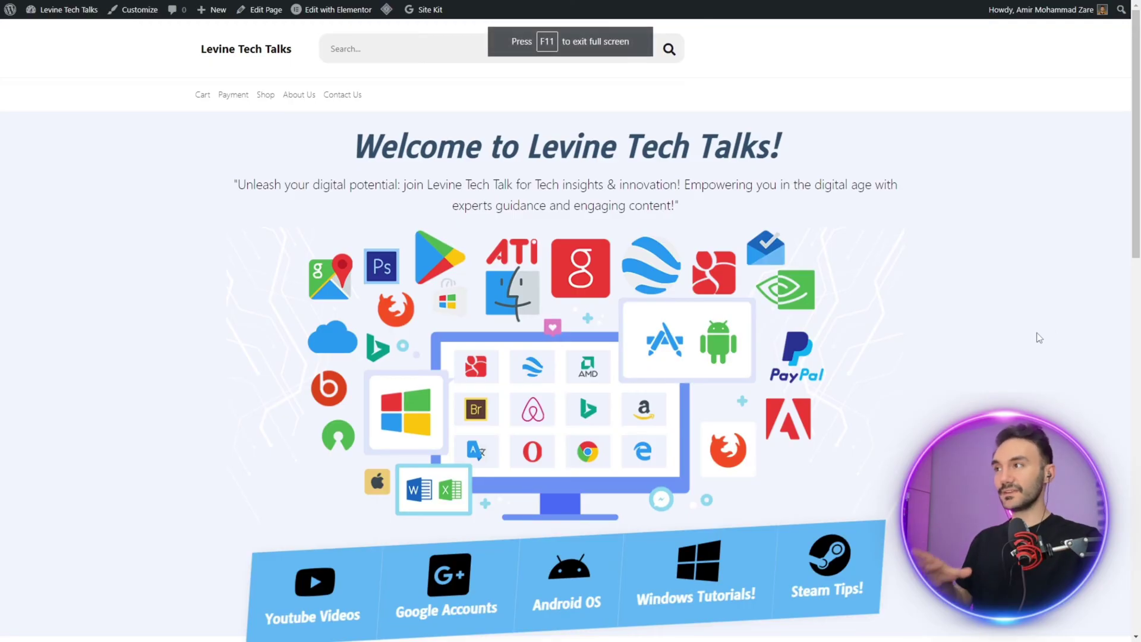
{"action": "middle_click", "coordinate": [1043, 349]}
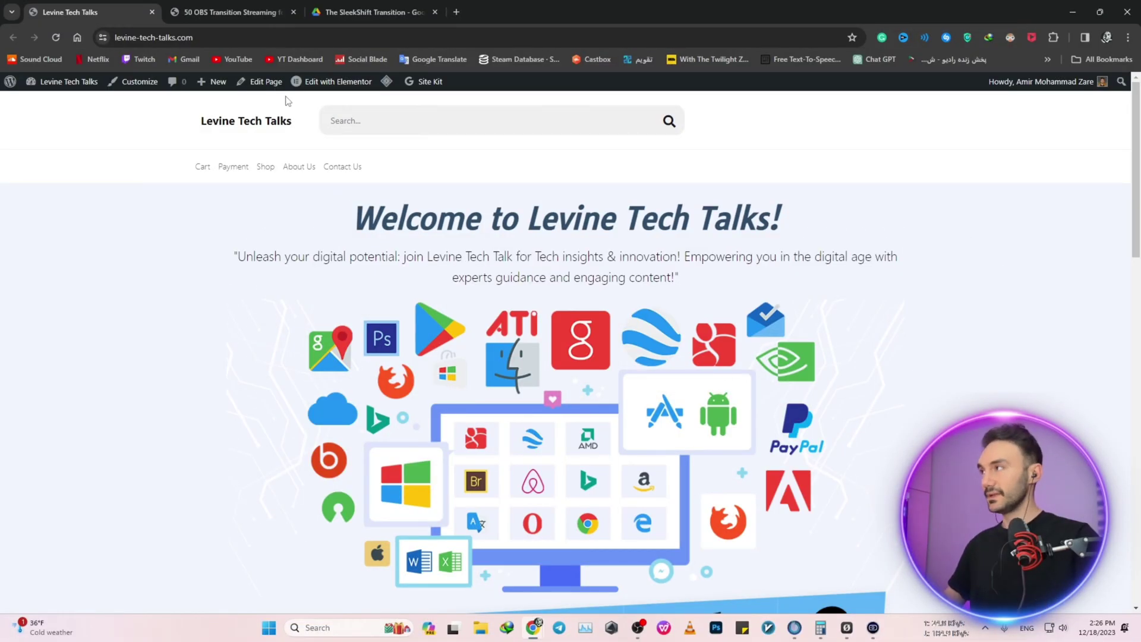
{"action": "left_click", "coordinate": [212, 11]}
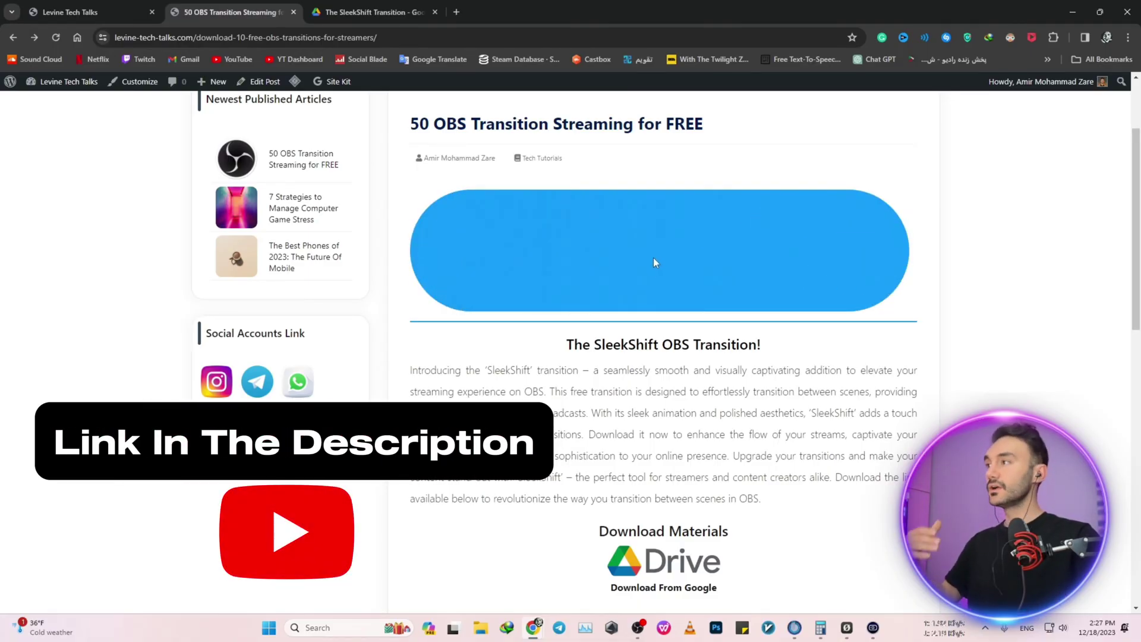
Show the article full screen and follow its Drive link to The SleekShift Transition folder.
{"action": "key", "text": "F11"}
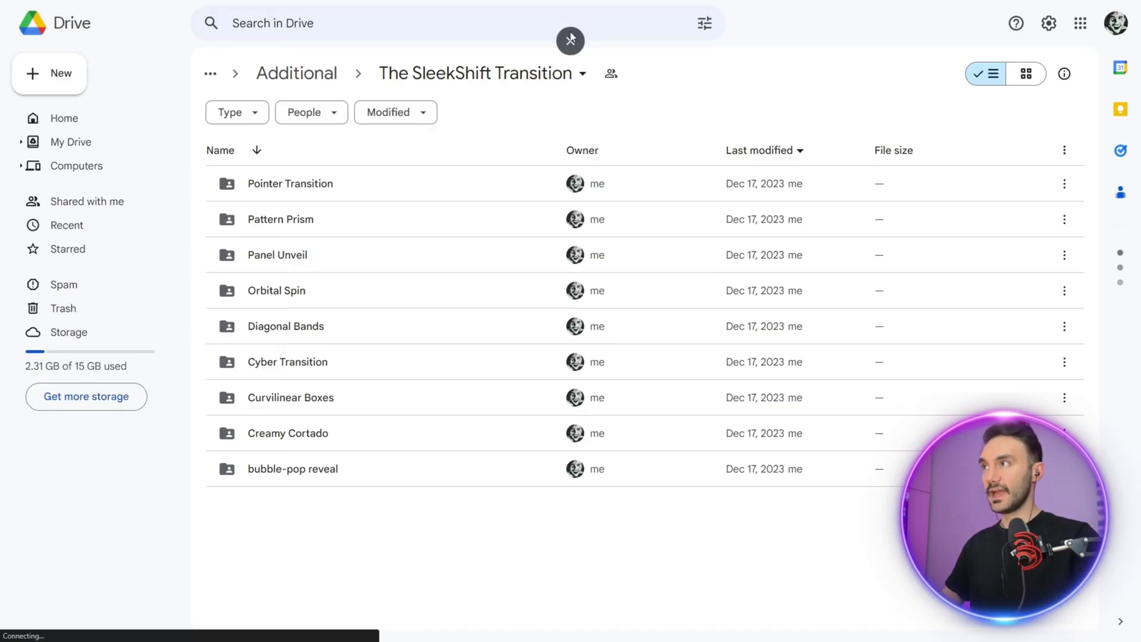
Download the whole shared SleekShift Transition Drive folder as a zip.
{"action": "left_click", "coordinate": [571, 40]}
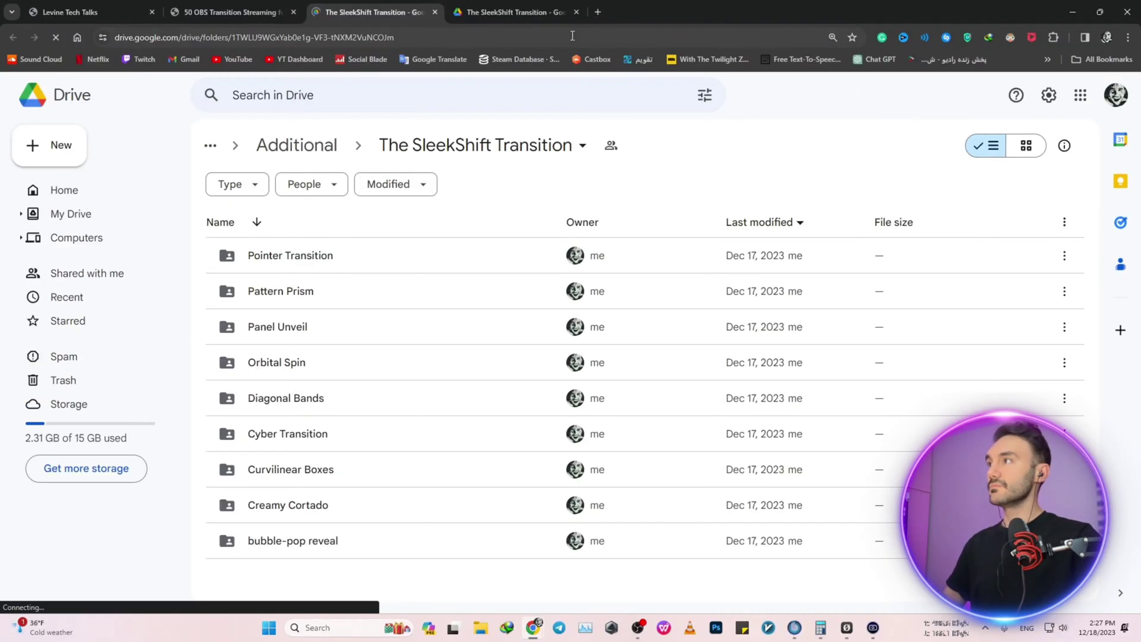
{"action": "mouse_move", "coordinate": [536, 629]}
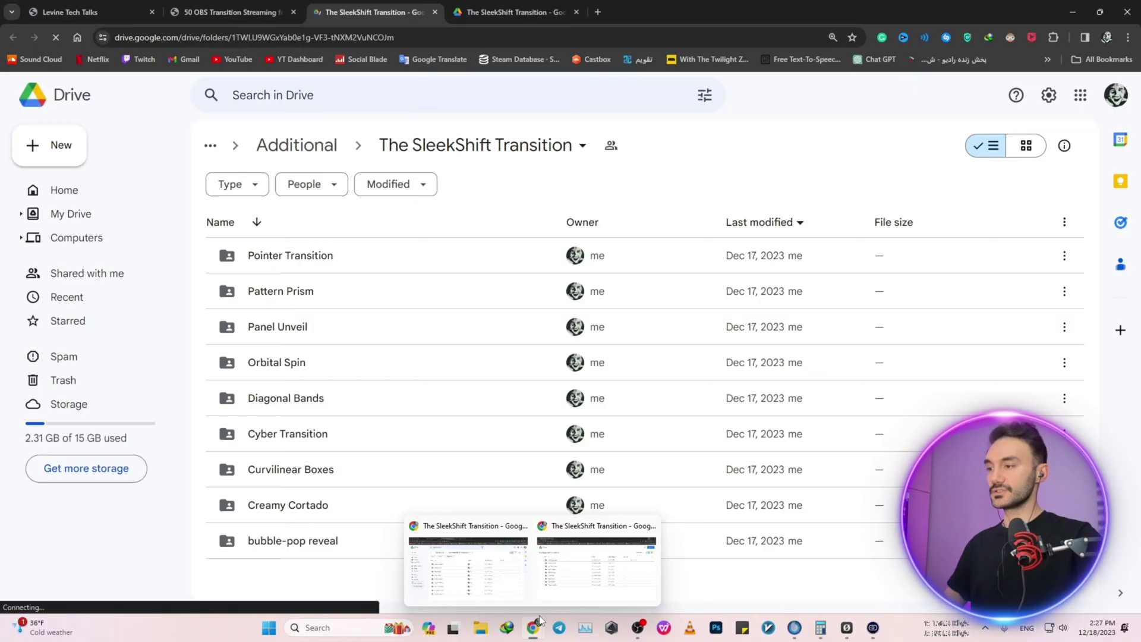
{"action": "left_click", "coordinate": [573, 568]}
{"action": "key", "text": "F11"}
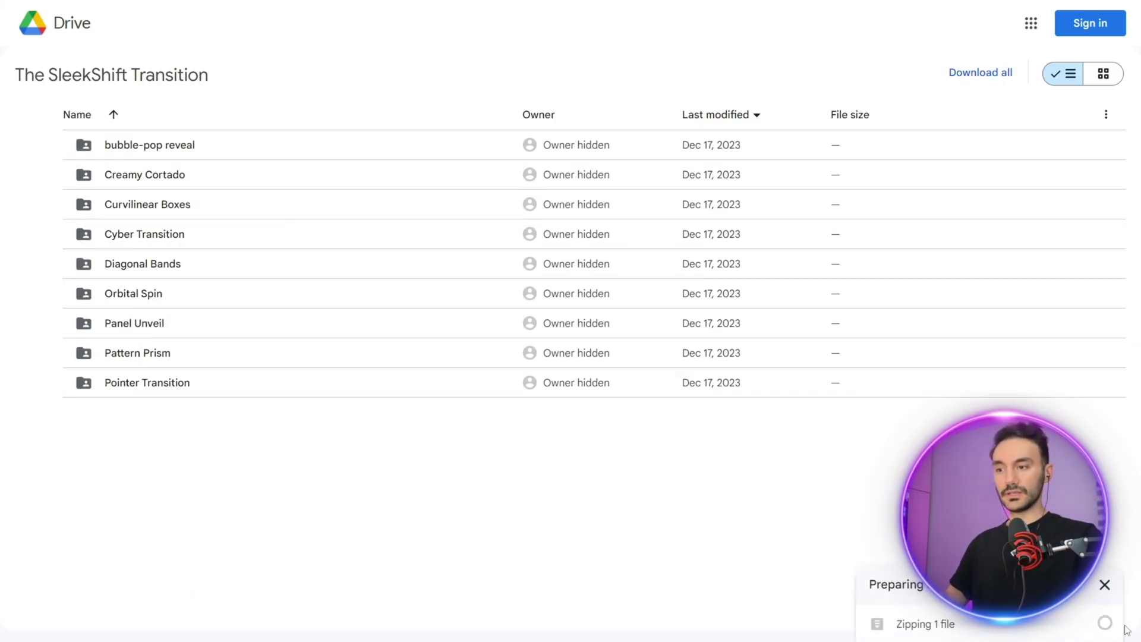
{"action": "mouse_move", "coordinate": [542, 4]}
{"action": "left_click", "coordinate": [571, 41]}
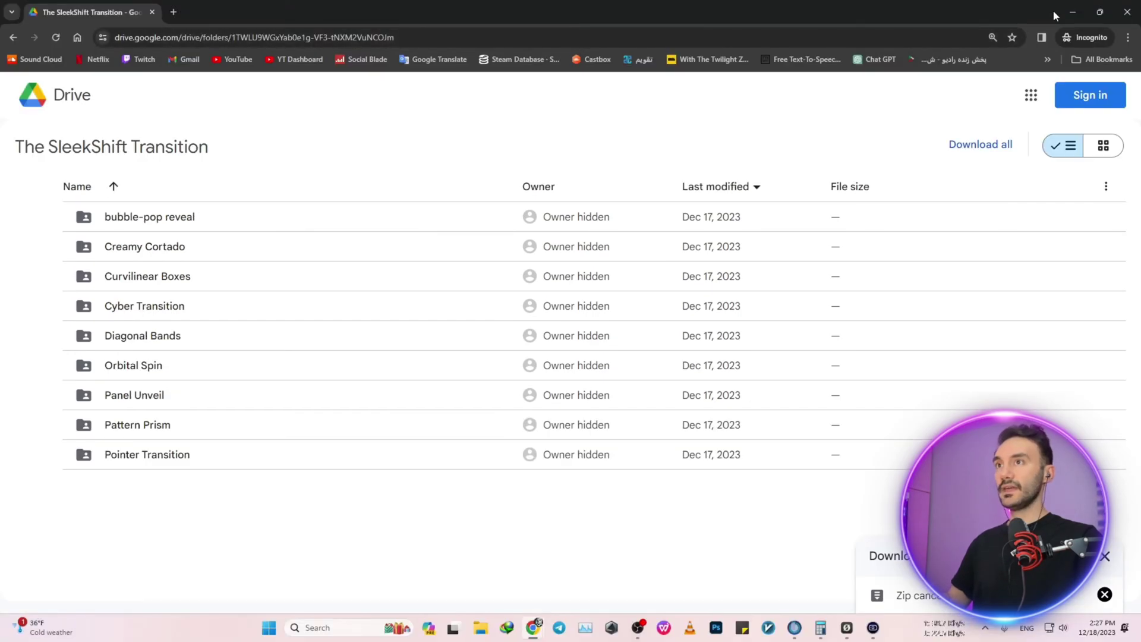
Extract the SleekShift Transition zip to the Desktop, replacing the existing files.
{"action": "left_click", "coordinate": [1054, 10]}
{"action": "key", "text": "super+d"}
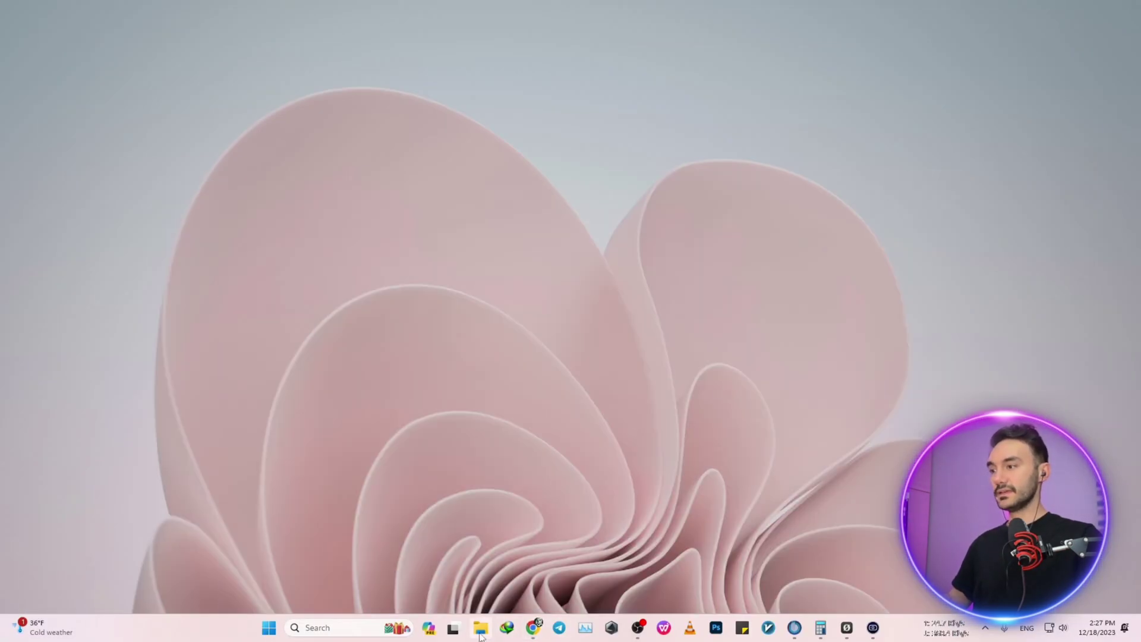
{"action": "left_click", "coordinate": [480, 631]}
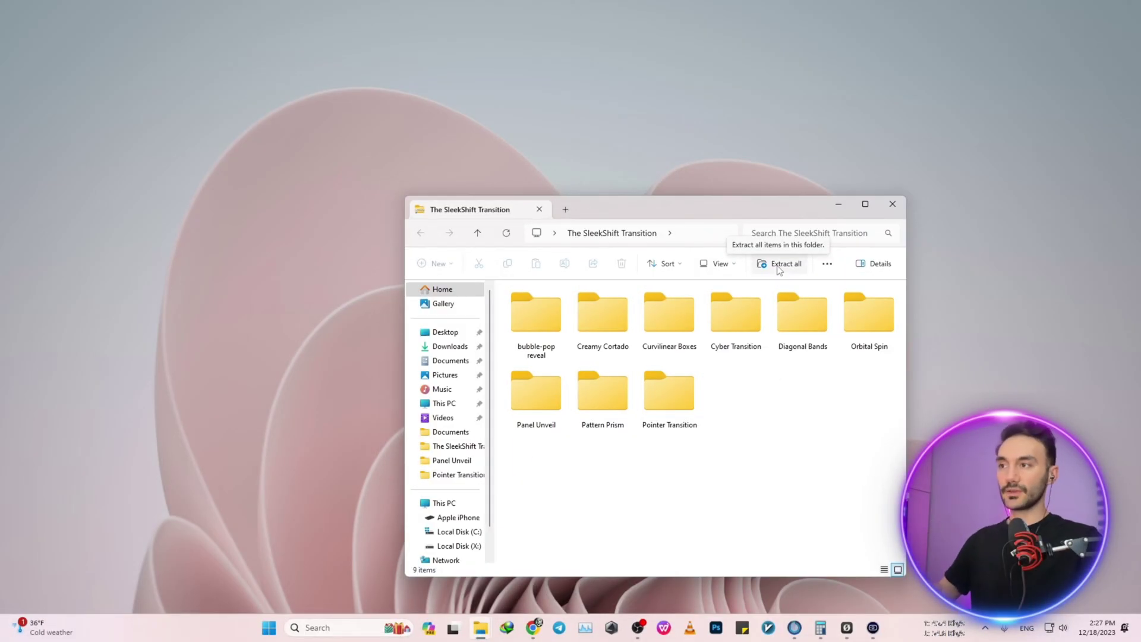
{"action": "left_click", "coordinate": [779, 265]}
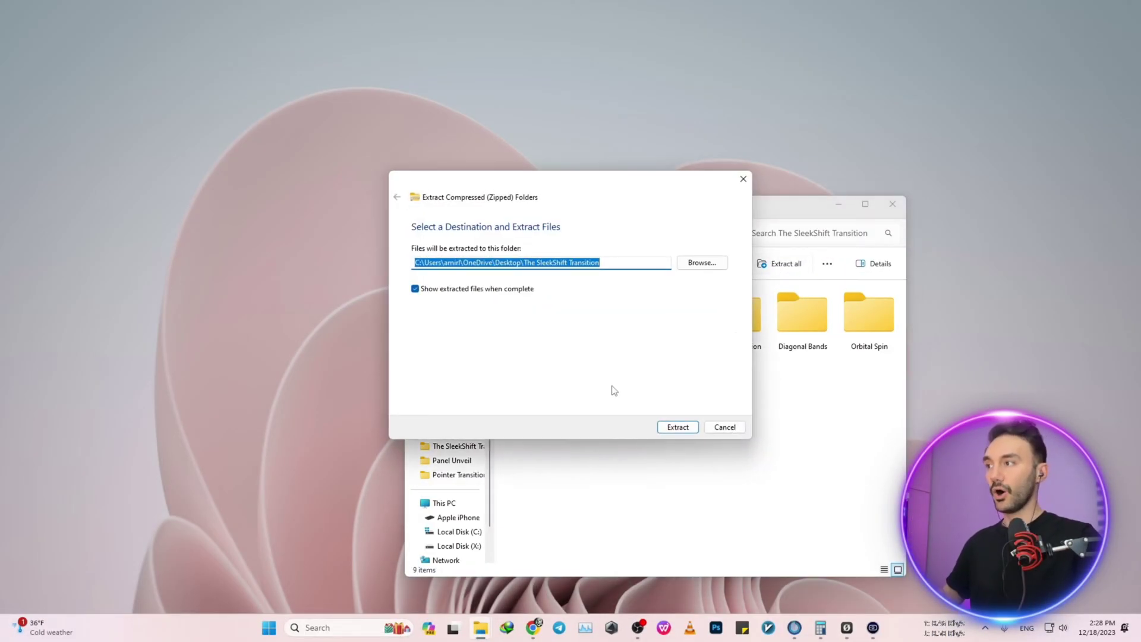
{"action": "left_click", "coordinate": [677, 427]}
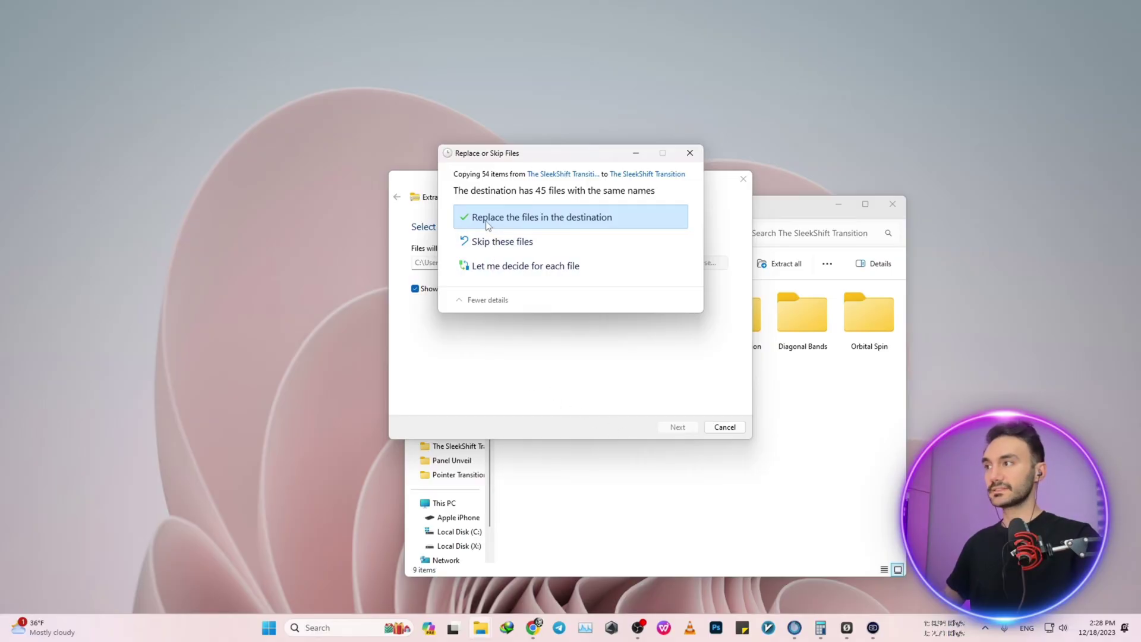
{"action": "left_click", "coordinate": [544, 224]}
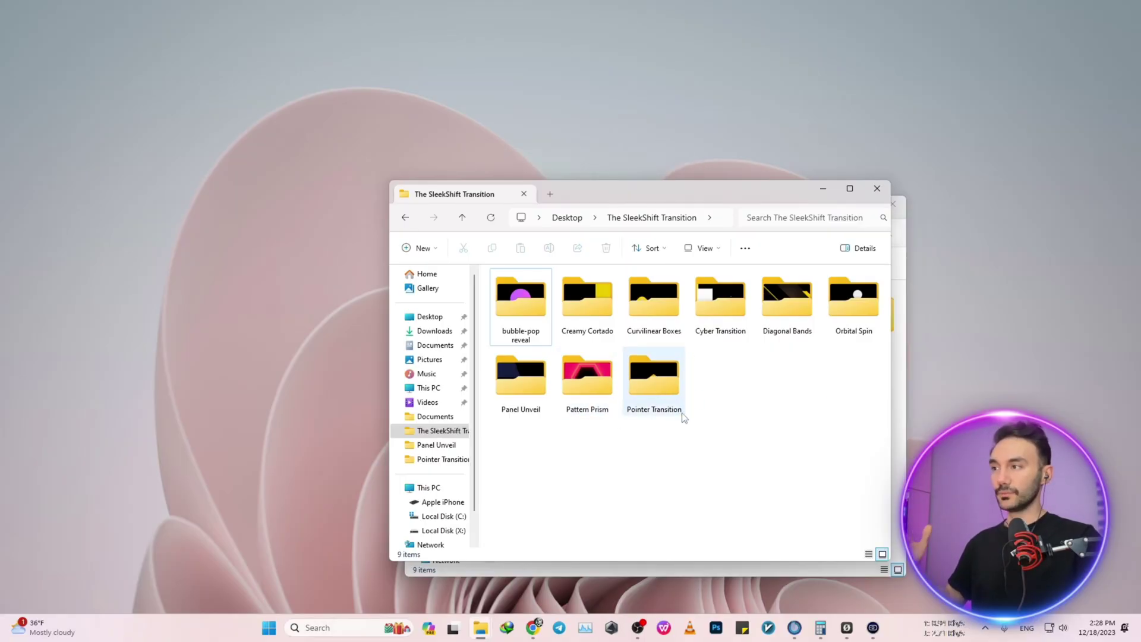
Preview the bubble-pop reveal (Blue) video, then return to The SleekShift Transition folder.
{"action": "double_click", "coordinate": [533, 319]}
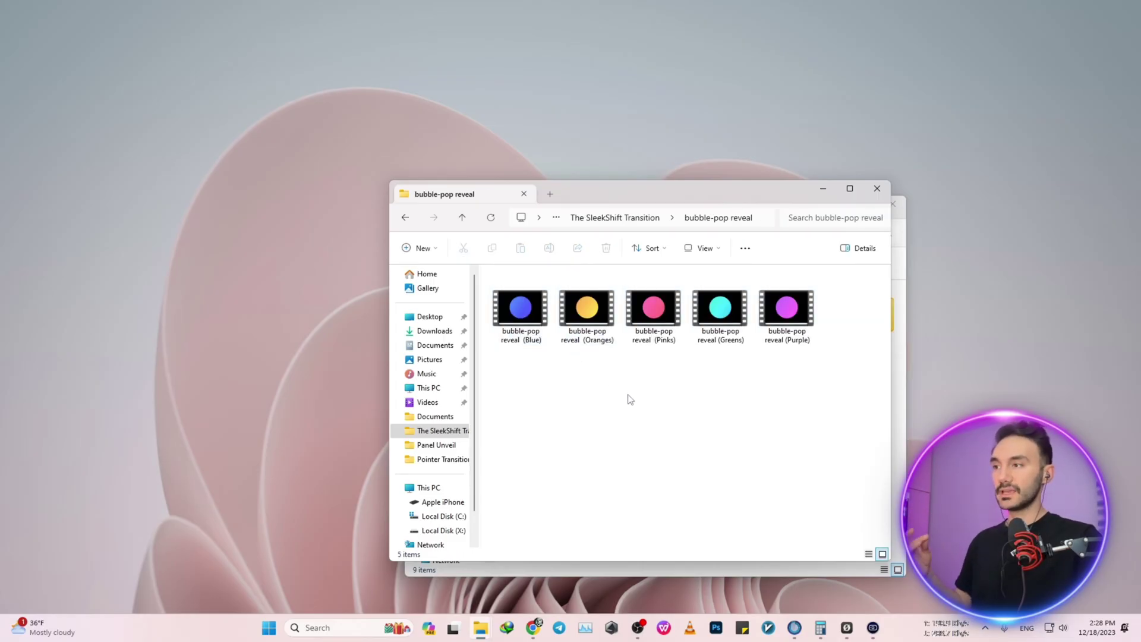
{"action": "double_click", "coordinate": [523, 316]}
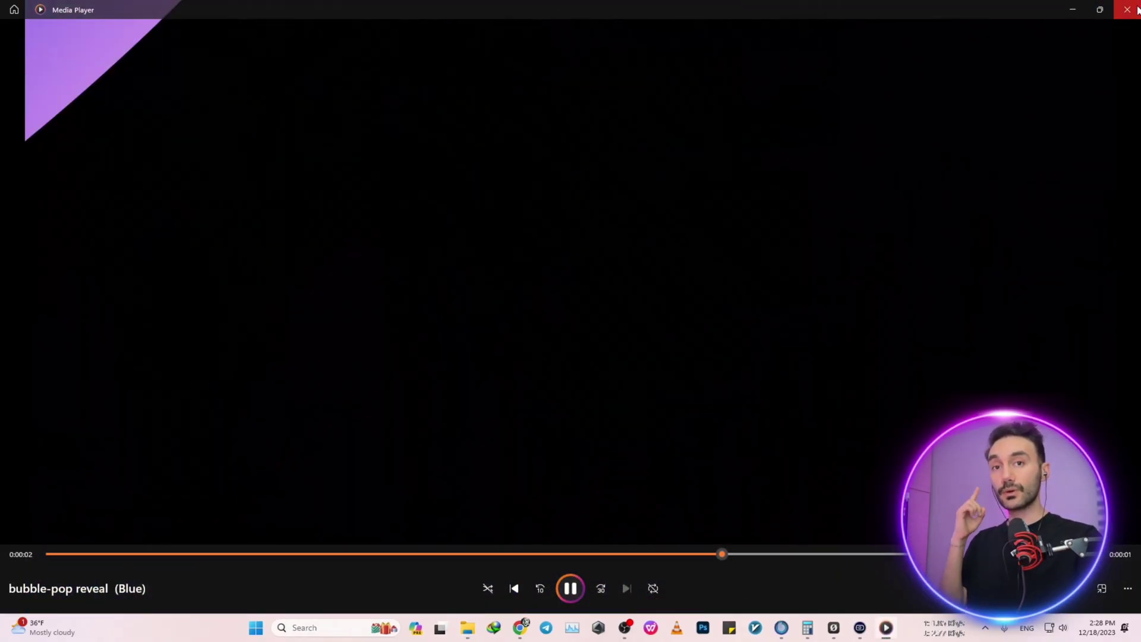
{"action": "left_click", "coordinate": [1138, 5]}
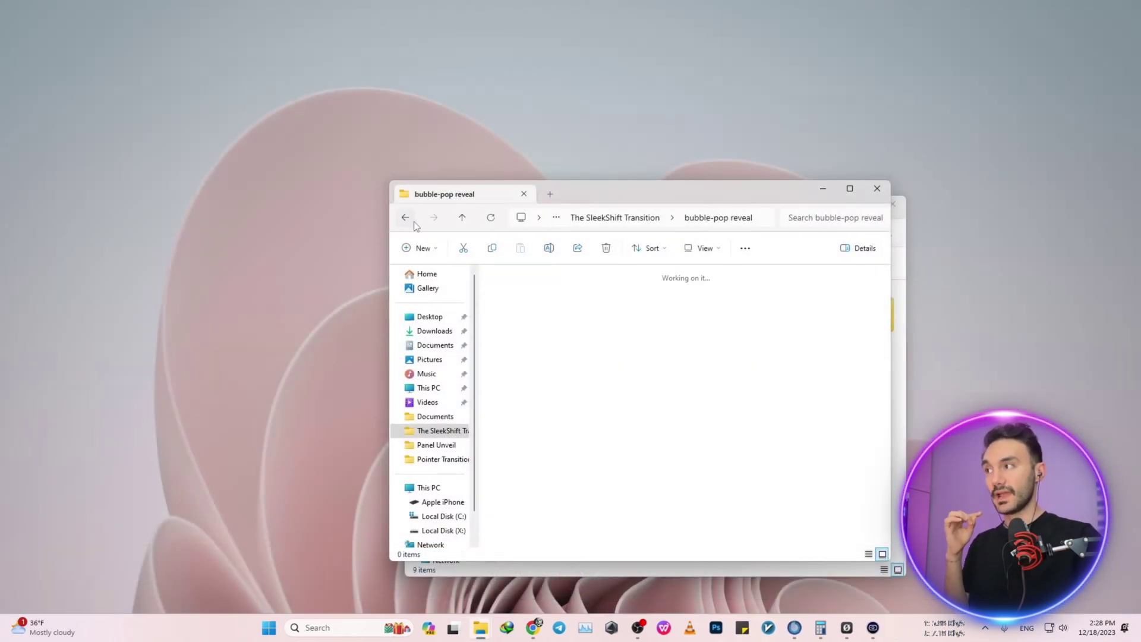
{"action": "left_click", "coordinate": [409, 219]}
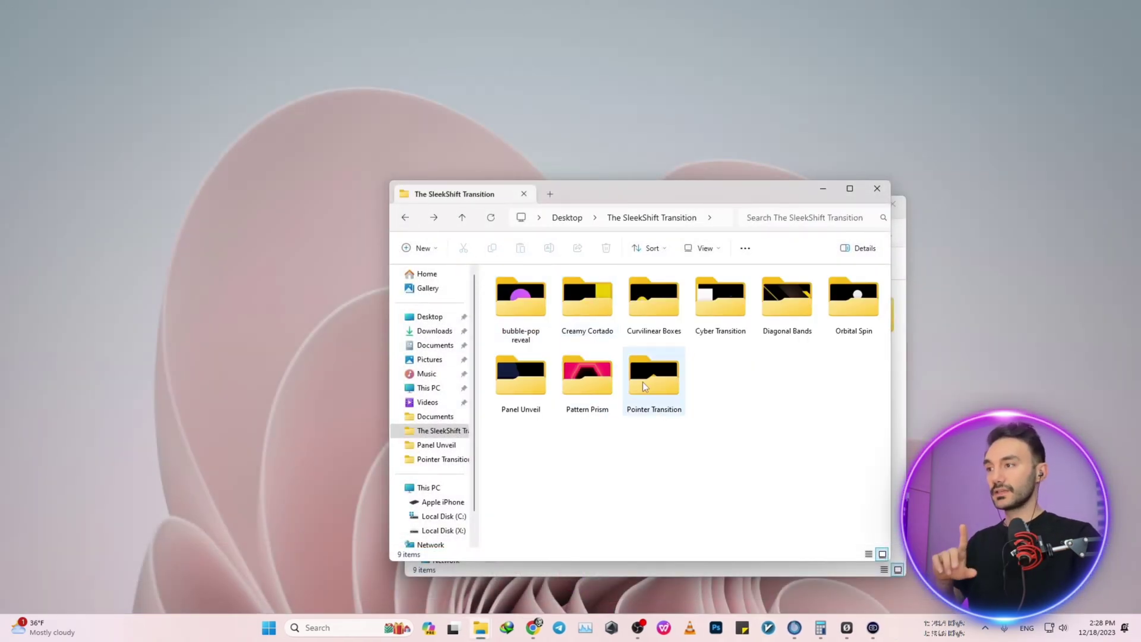
Preview the Pattern Prism Reveal (Green) video and close its folder window.
{"action": "double_click", "coordinate": [609, 384]}
{"action": "double_click", "coordinate": [524, 324]}
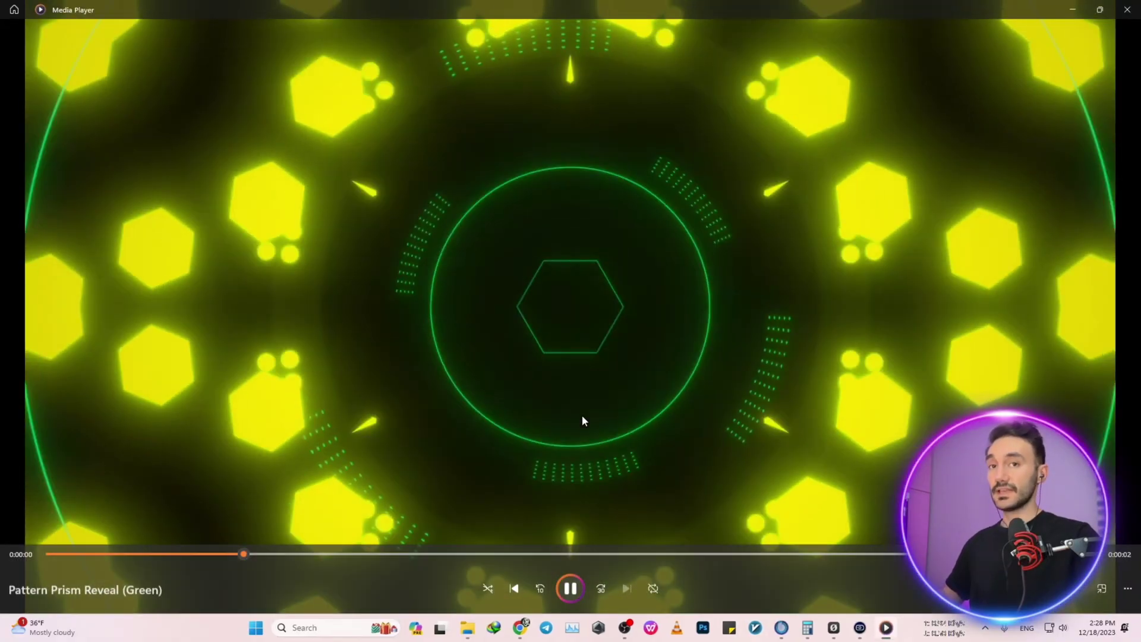
{"action": "key", "text": "alt+F4"}
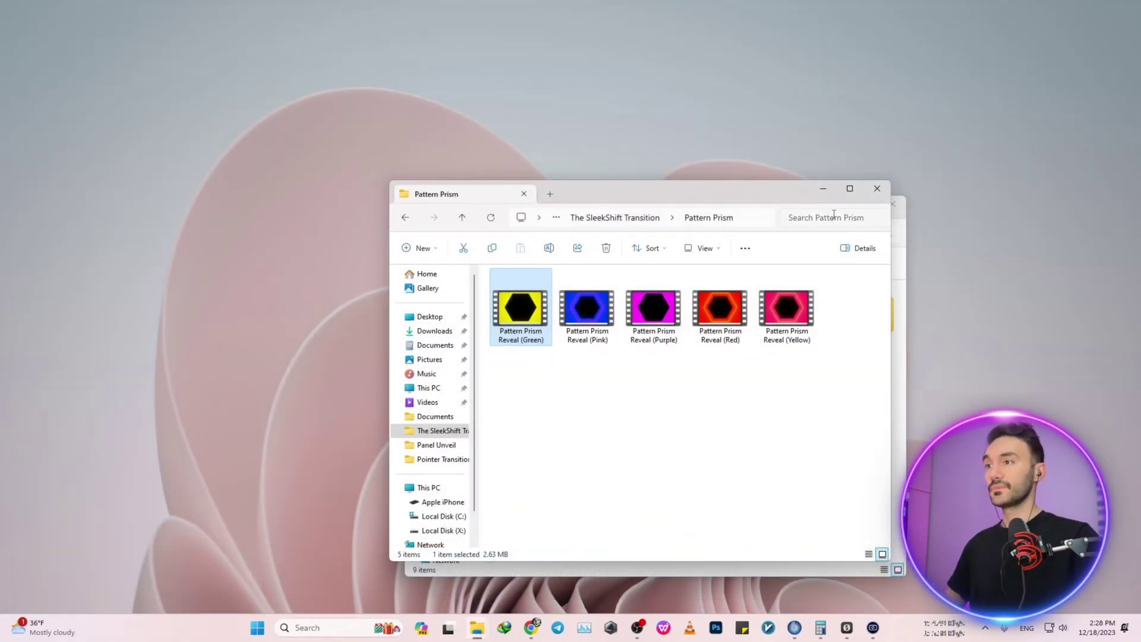
{"action": "left_click", "coordinate": [829, 192]}
Close the last SleekShift Transition window and return to OBS with only the Desktop scene selected.
{"action": "left_click", "coordinate": [842, 205]}
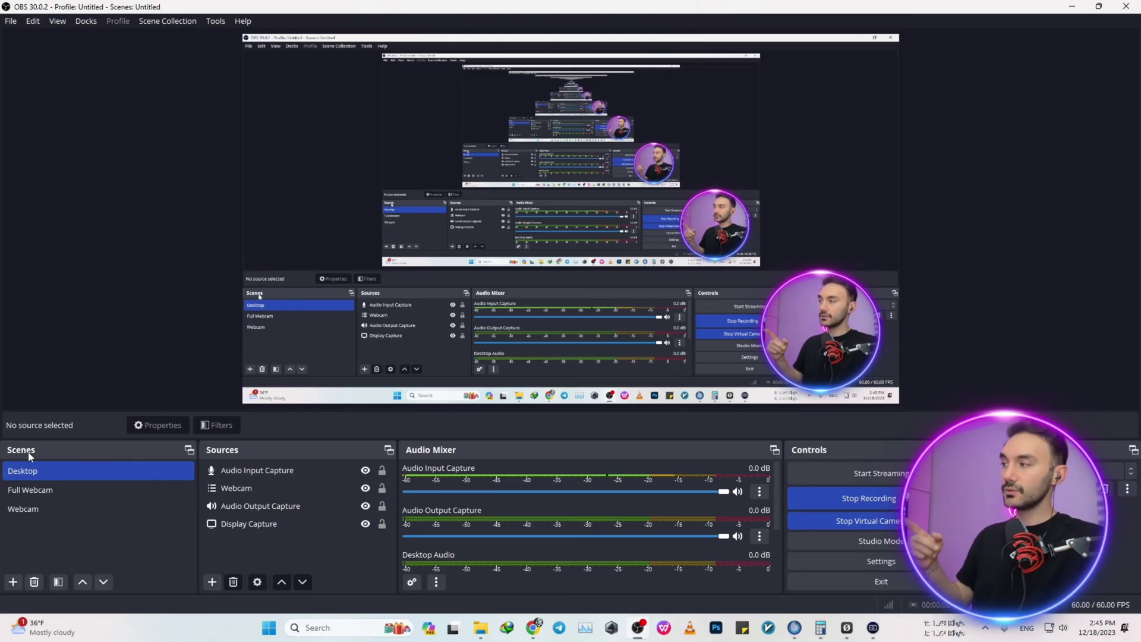
{"action": "left_click", "coordinate": [36, 488], "text": "ctrl"}
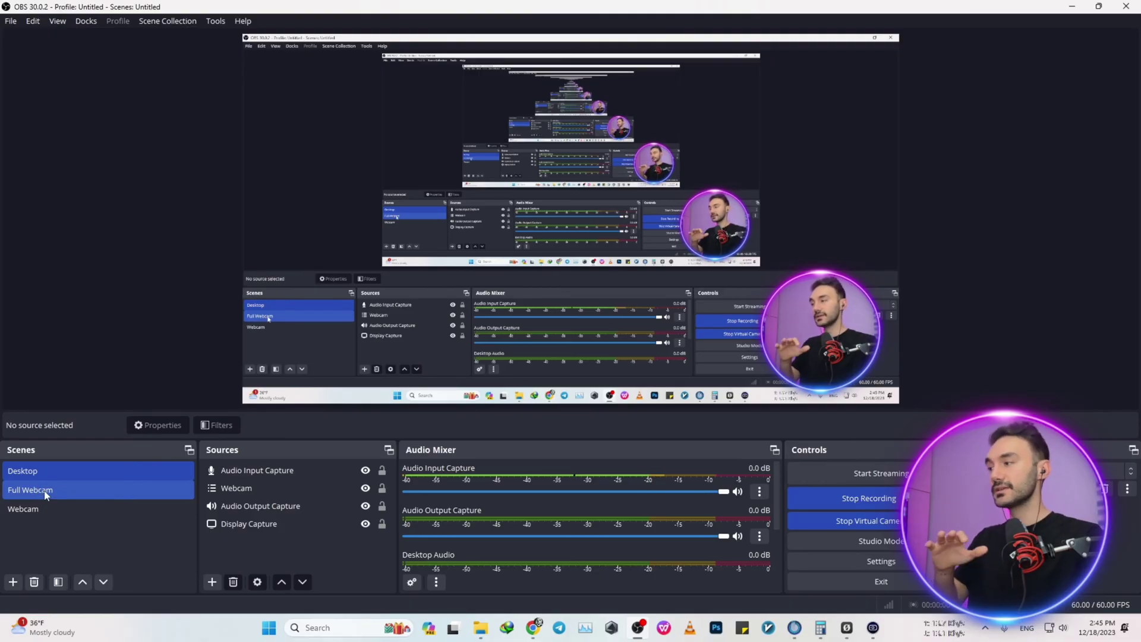
{"action": "left_click", "coordinate": [55, 484], "text": "ctrl"}
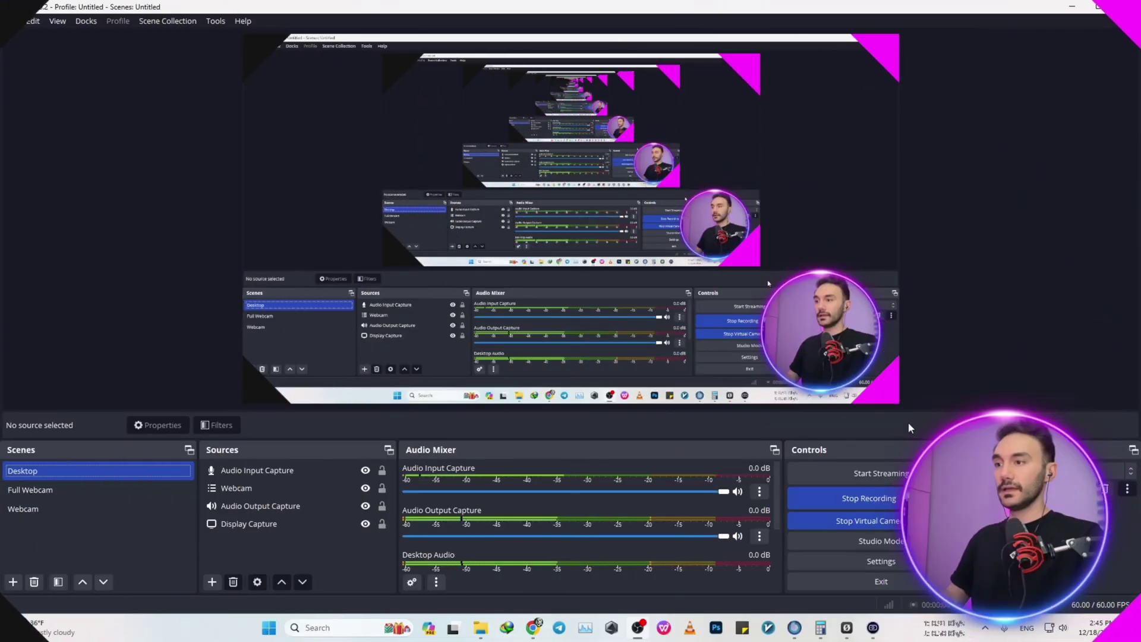
Move the Webcam overlay higher in the preview and confirm Stinger is the current transition.
{"action": "left_click", "coordinate": [837, 349]}
{"action": "left_click_drag", "start_coordinate": [836, 348], "coordinate": [840, 206]}
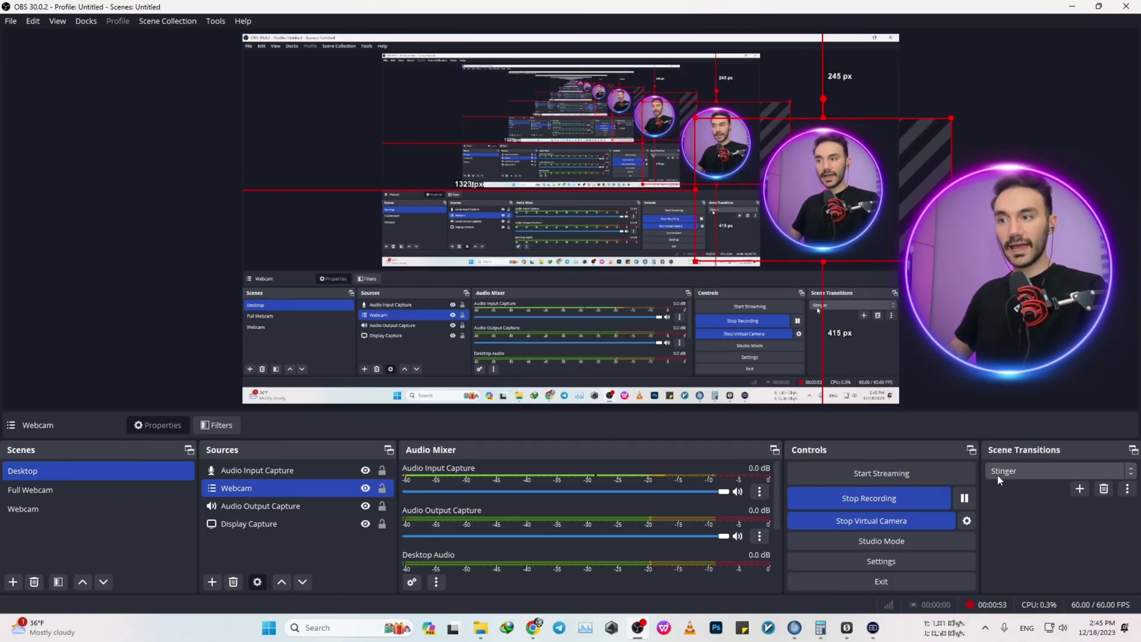
{"action": "left_click", "coordinate": [999, 475]}
{"action": "left_click", "coordinate": [1007, 477]}
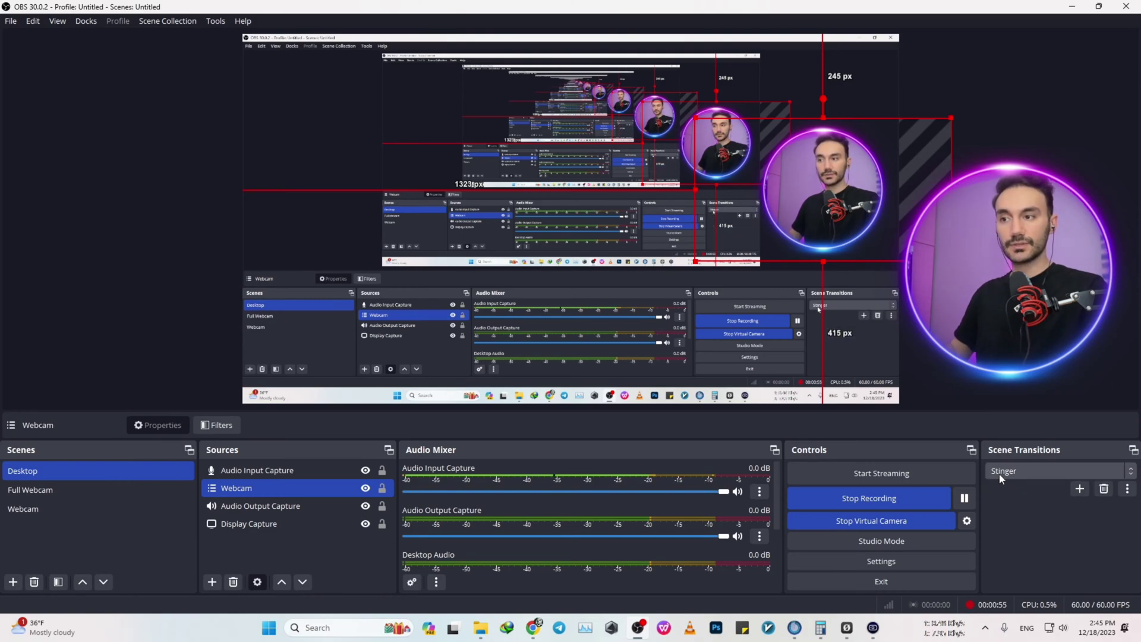
{"action": "left_click", "coordinate": [1005, 478]}
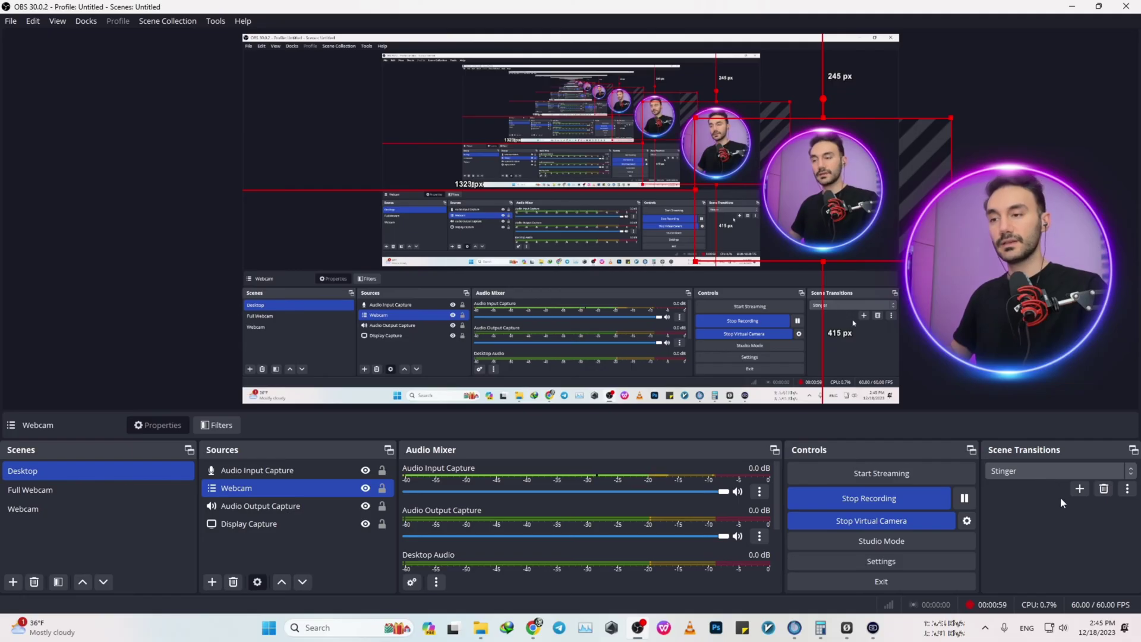
Open the Stinger transition's properties, showing Curvilinear Boxes (Pink).webm at 700 ms.
{"action": "left_click", "coordinate": [1080, 490]}
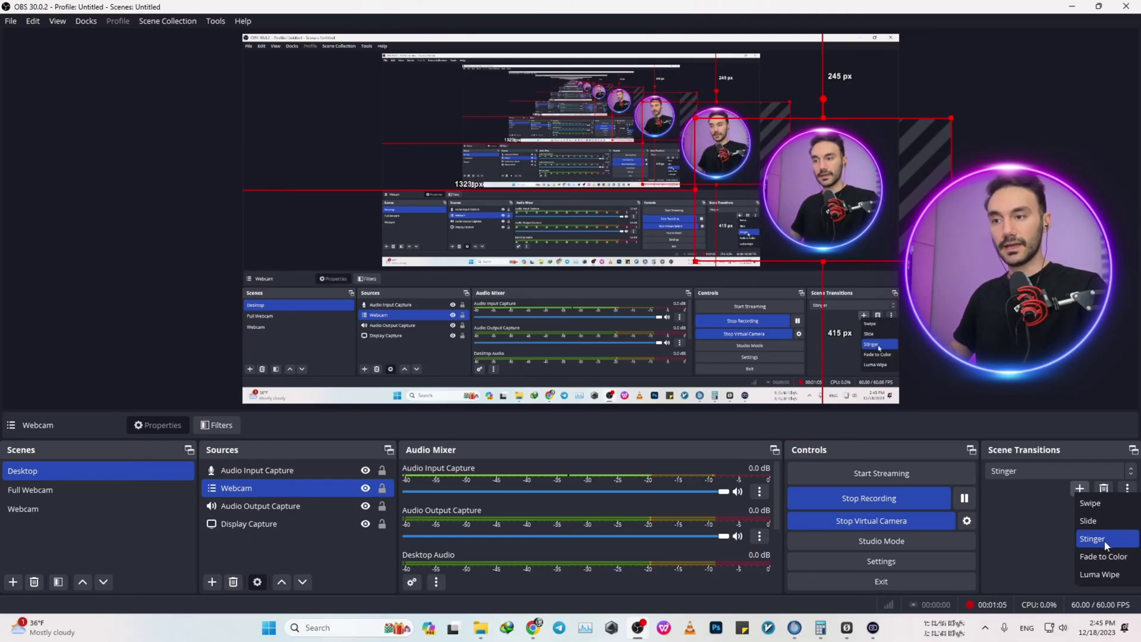
{"action": "left_click", "coordinate": [1050, 550]}
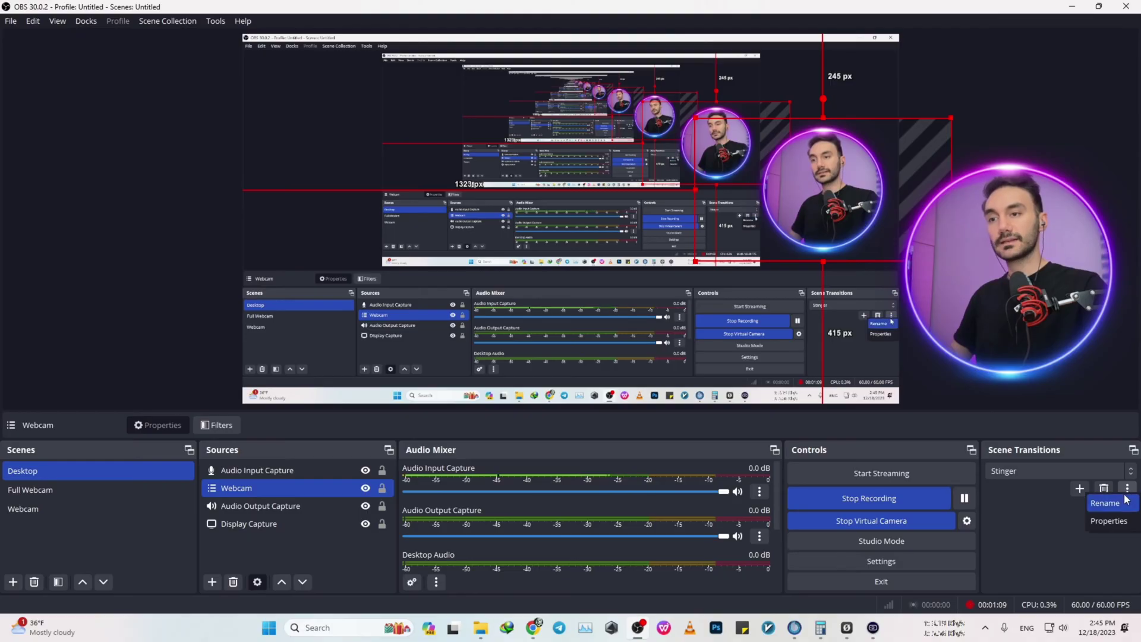
{"action": "left_click", "coordinate": [1109, 522]}
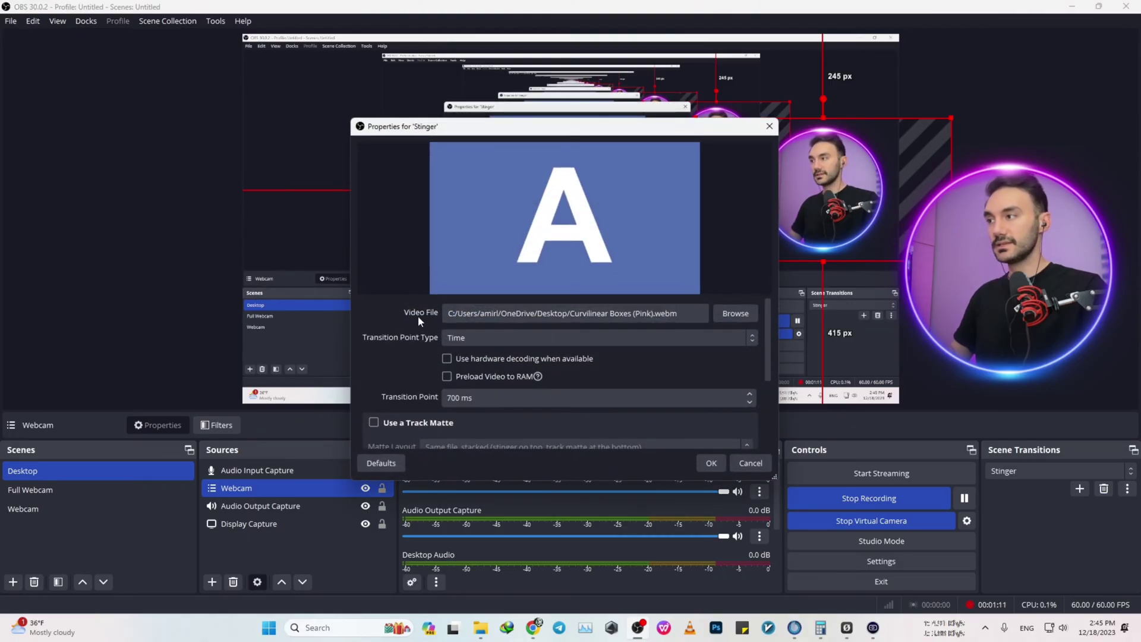
Set the Stinger video file to Panel Unveil (Yellow).webm from the Desktop.
{"action": "left_click", "coordinate": [736, 315]}
{"action": "scroll", "coordinate": [693, 336], "scroll_direction": "down", "scroll_amount": 5}
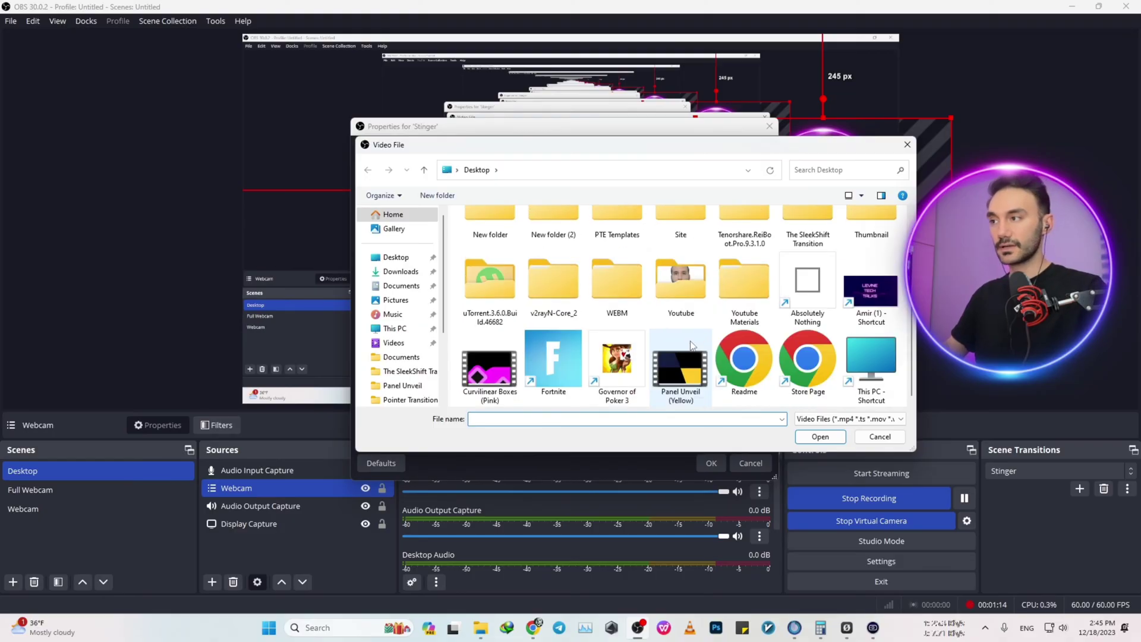
{"action": "left_click", "coordinate": [684, 371]}
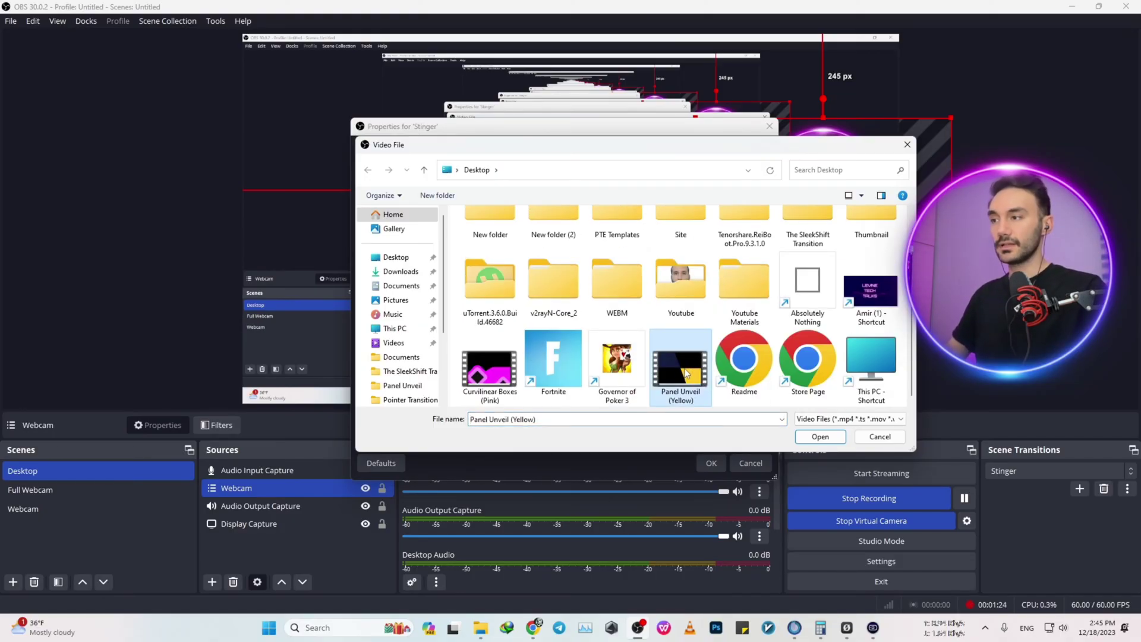
{"action": "left_click", "coordinate": [820, 437]}
{"action": "scroll", "coordinate": [768, 357], "scroll_direction": "down", "scroll_amount": 3}
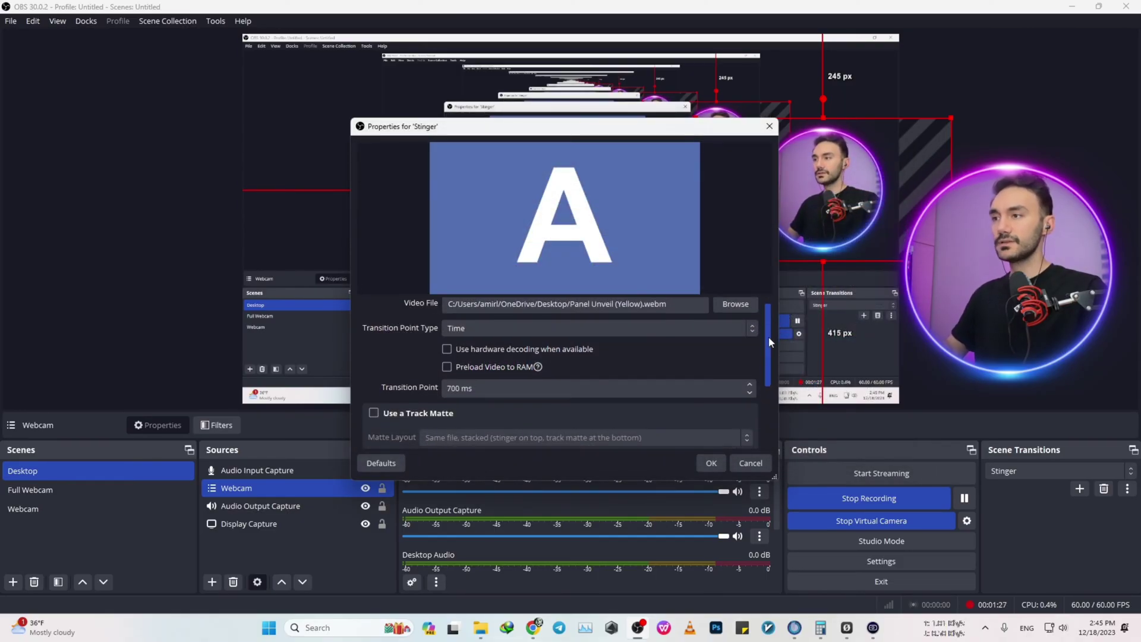
{"action": "scroll", "coordinate": [767, 355], "scroll_direction": "down", "scroll_amount": 1}
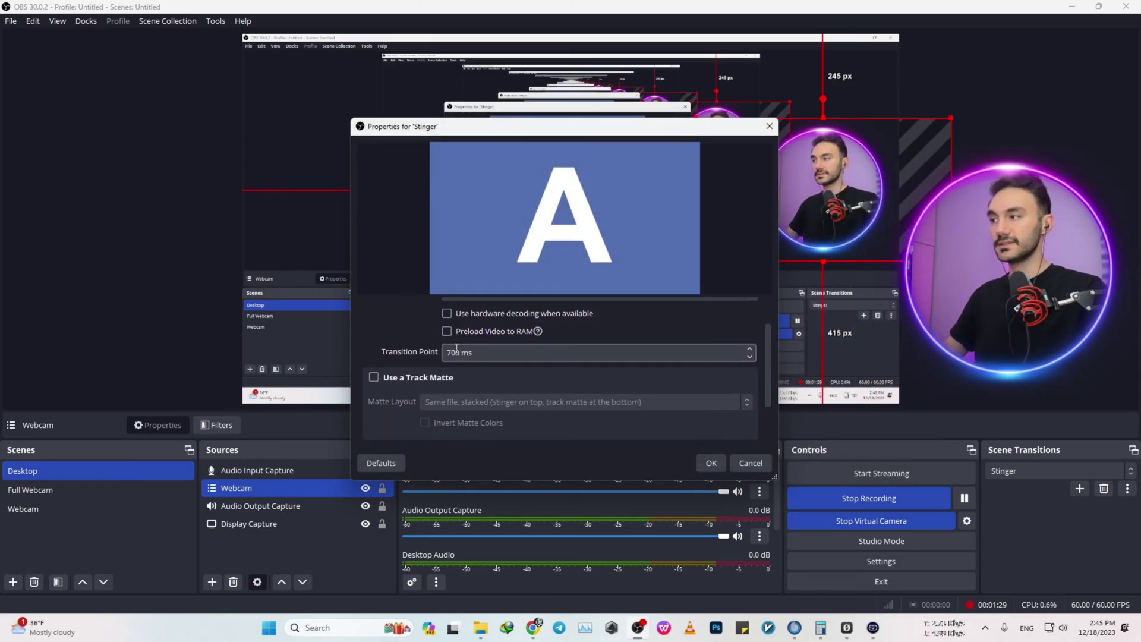
{"action": "left_click_drag", "start_coordinate": [473, 352], "coordinate": [436, 359]}
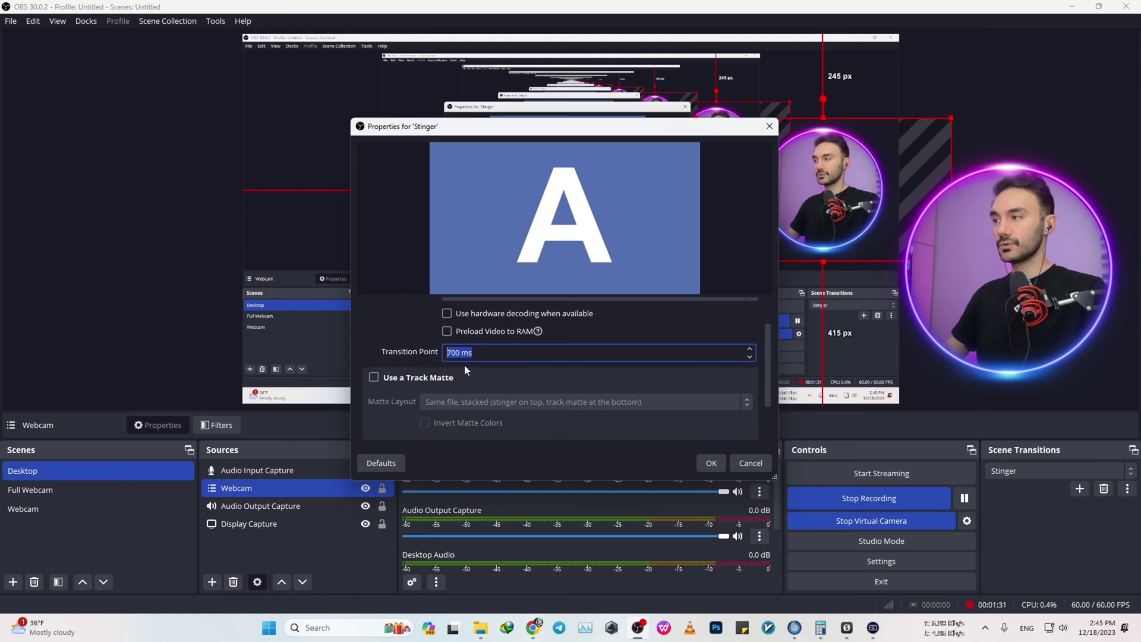
{"action": "left_click", "coordinate": [452, 359]}
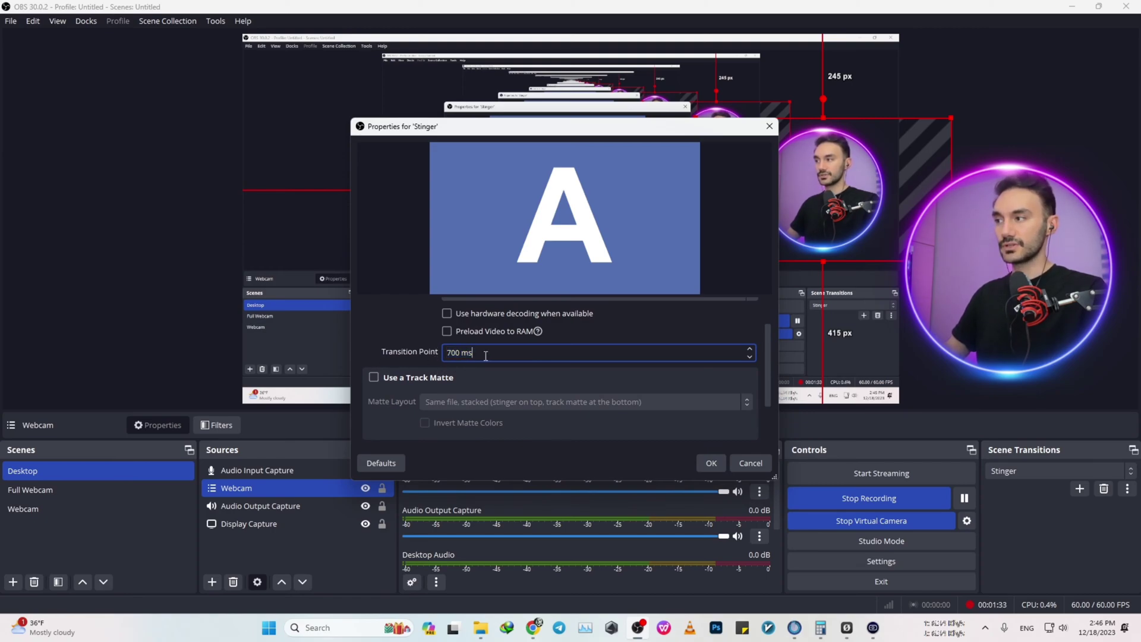
{"action": "left_click_drag", "start_coordinate": [486, 355], "coordinate": [445, 355]}
{"action": "left_click", "coordinate": [411, 349]}
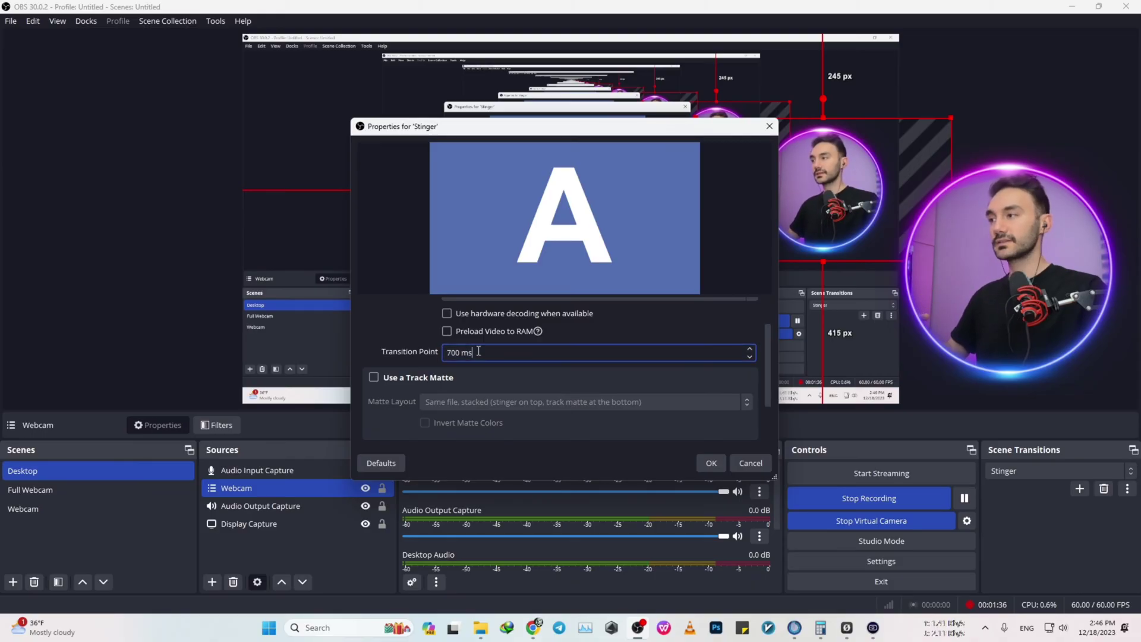
{"action": "left_click_drag", "start_coordinate": [476, 353], "coordinate": [431, 357]}
{"action": "left_click", "coordinate": [397, 352]}
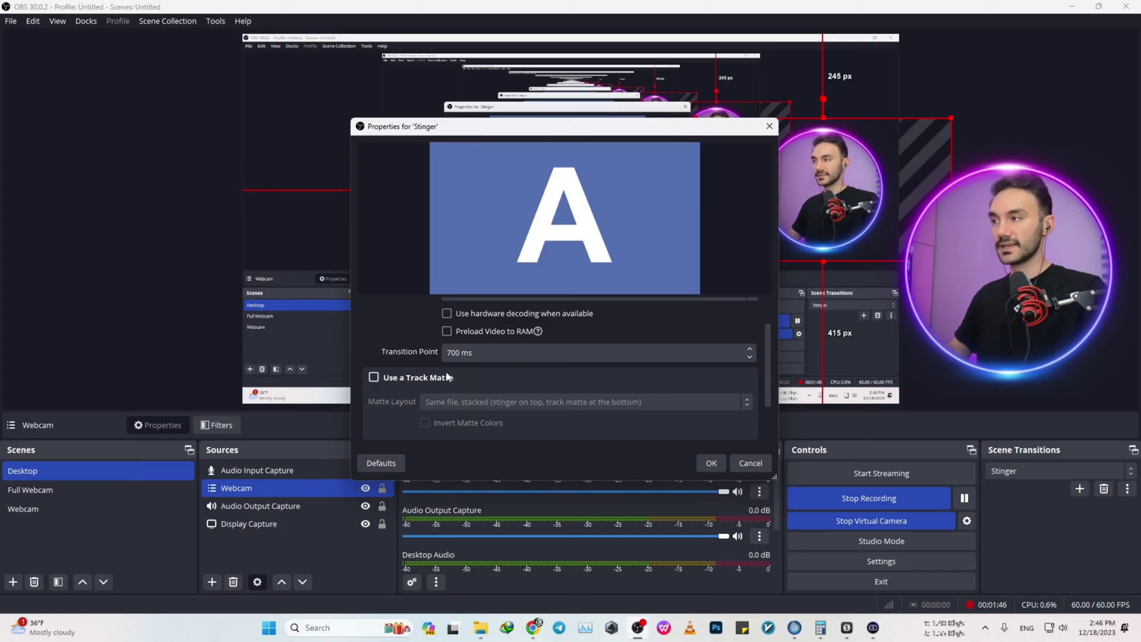
{"action": "double_click", "coordinate": [473, 353]}
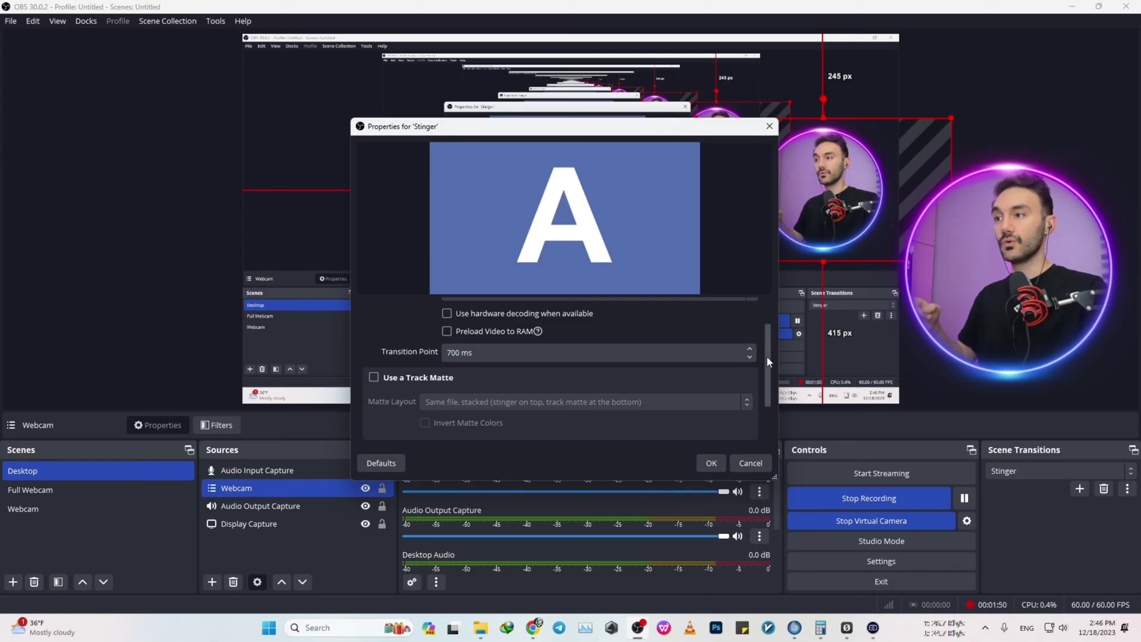
{"action": "left_click_drag", "start_coordinate": [768, 355], "coordinate": [770, 397]}
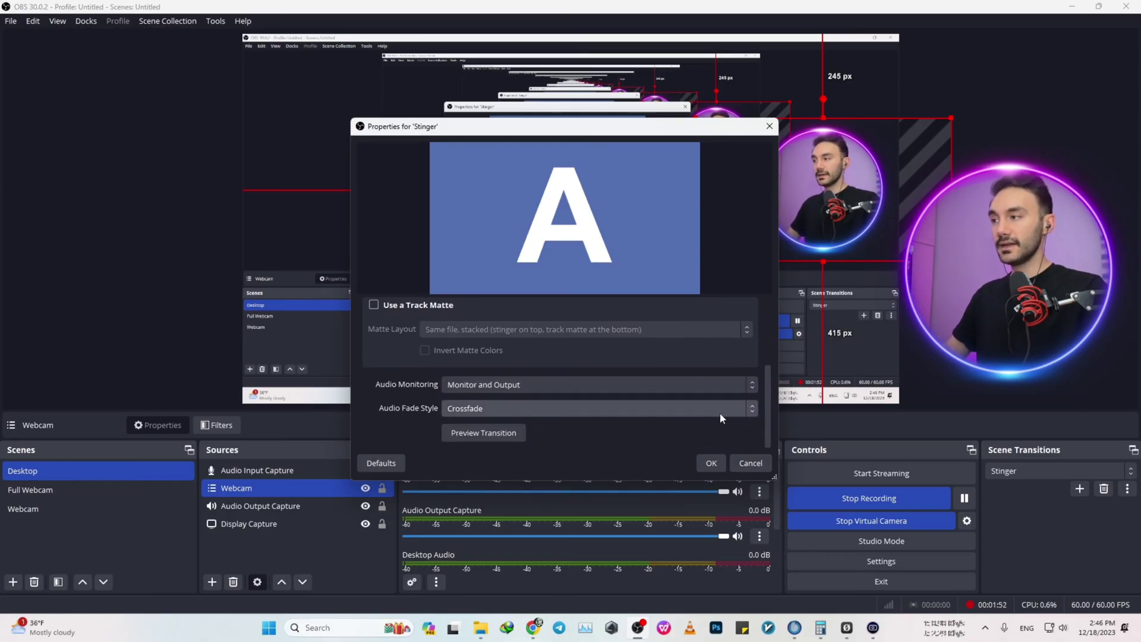
{"action": "left_click", "coordinate": [467, 386]}
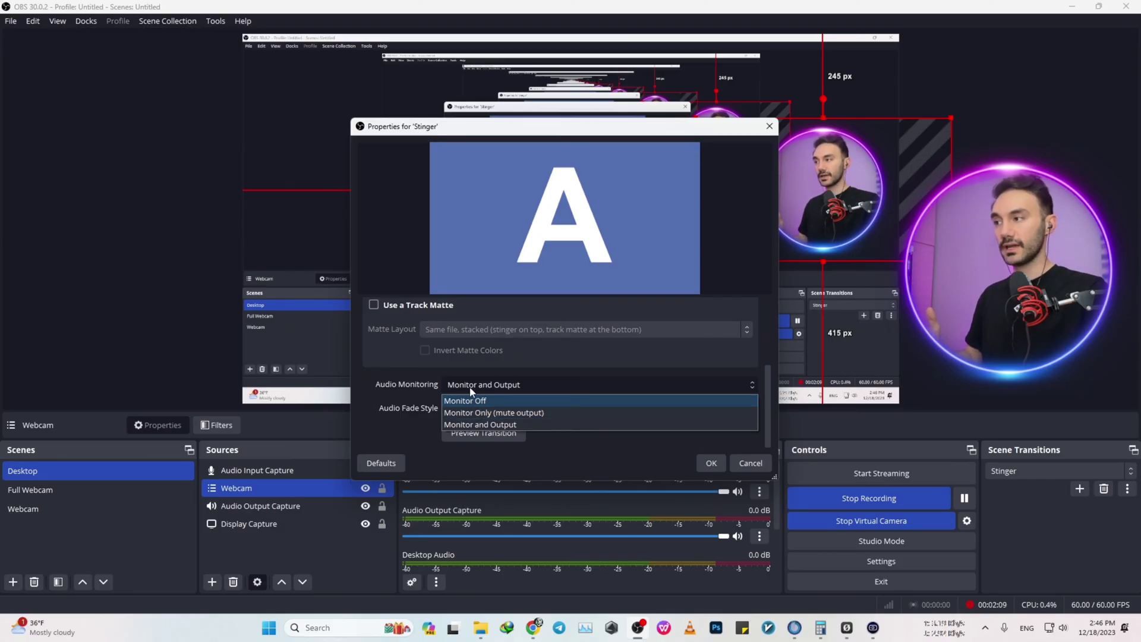
{"action": "left_click", "coordinate": [476, 425]}
{"action": "left_click", "coordinate": [460, 409]}
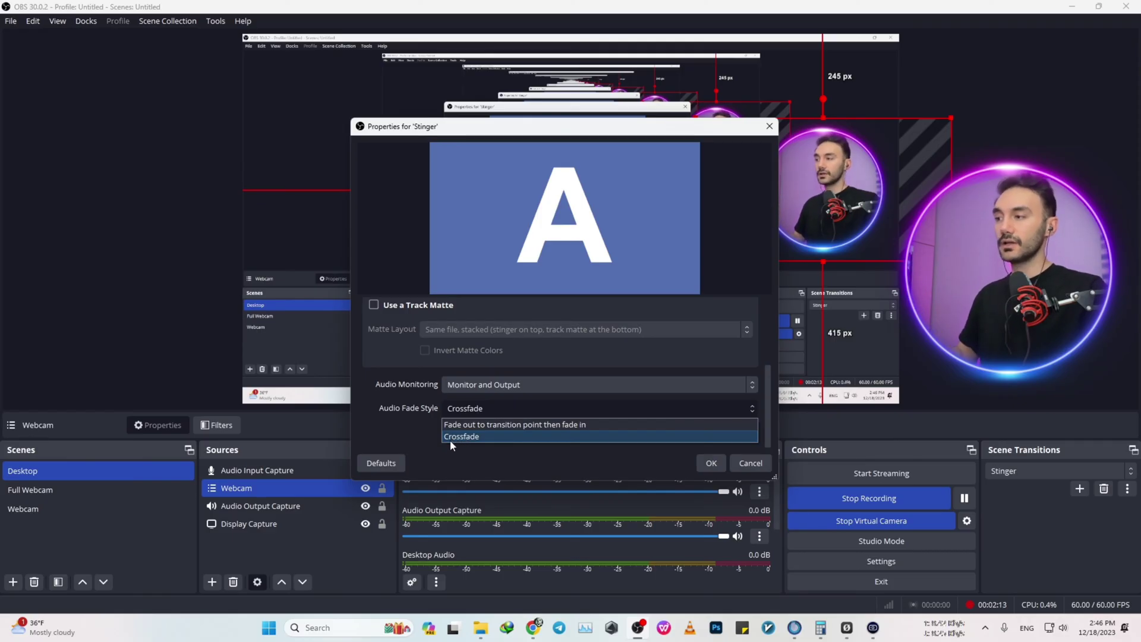
{"action": "left_click", "coordinate": [471, 436]}
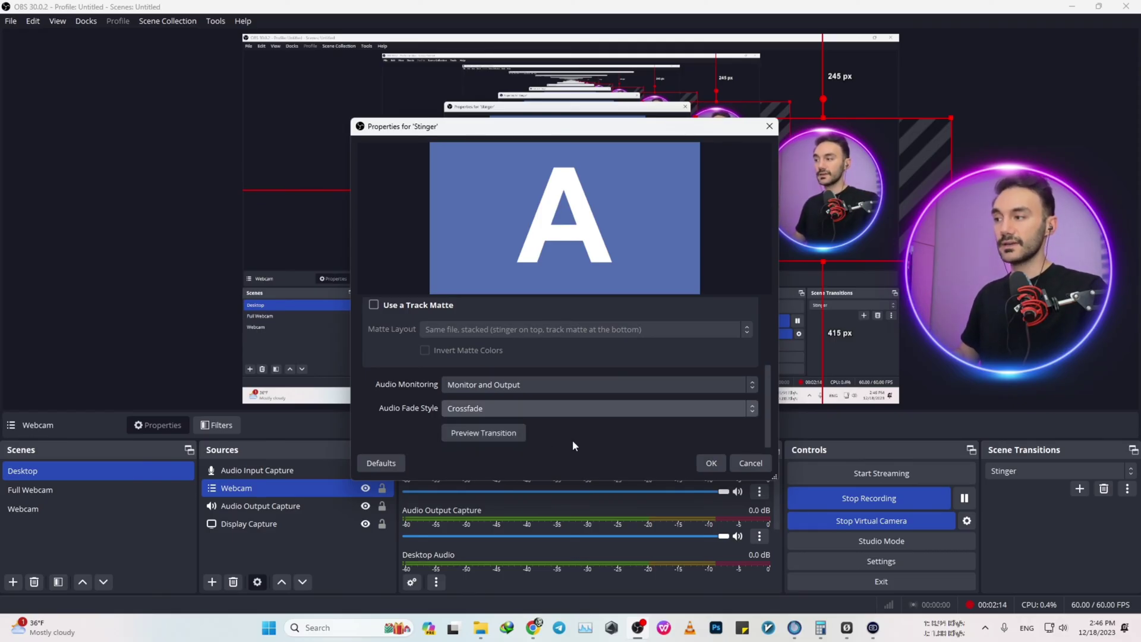
Apply the Stinger transition settings with OK, closing its properties dialog.
{"action": "left_click", "coordinate": [711, 463]}
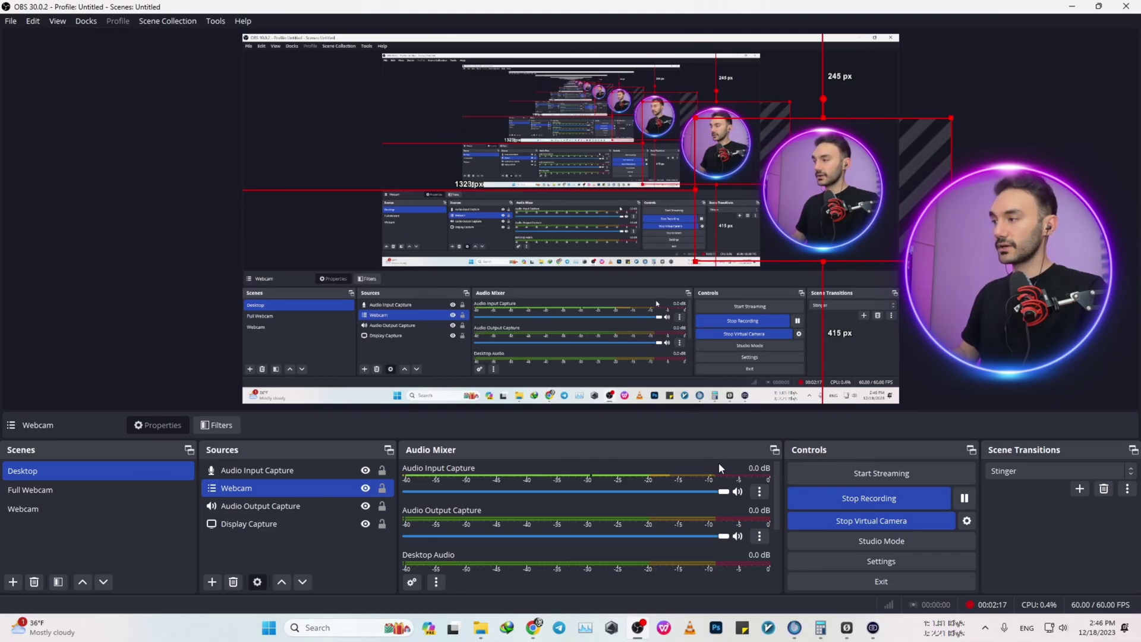